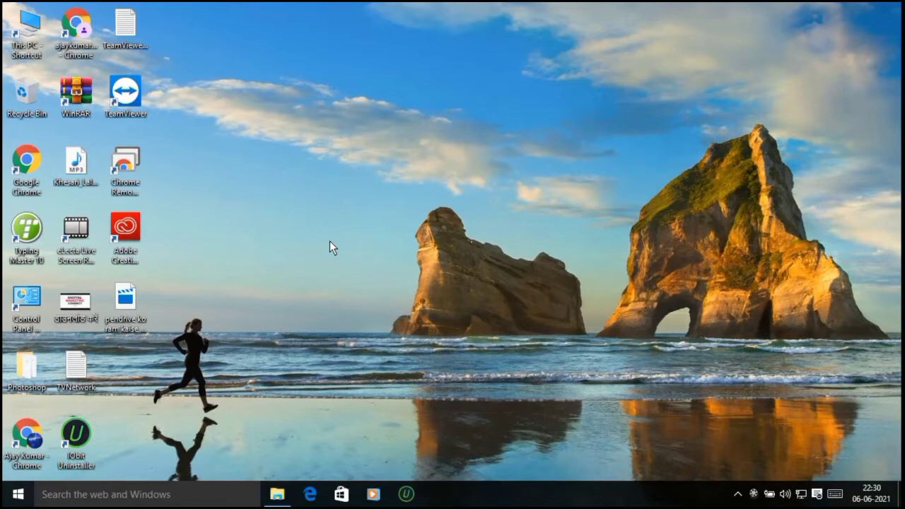
- Refresh the desktop three times
{"action": "right_click", "coordinate": [329, 241]}
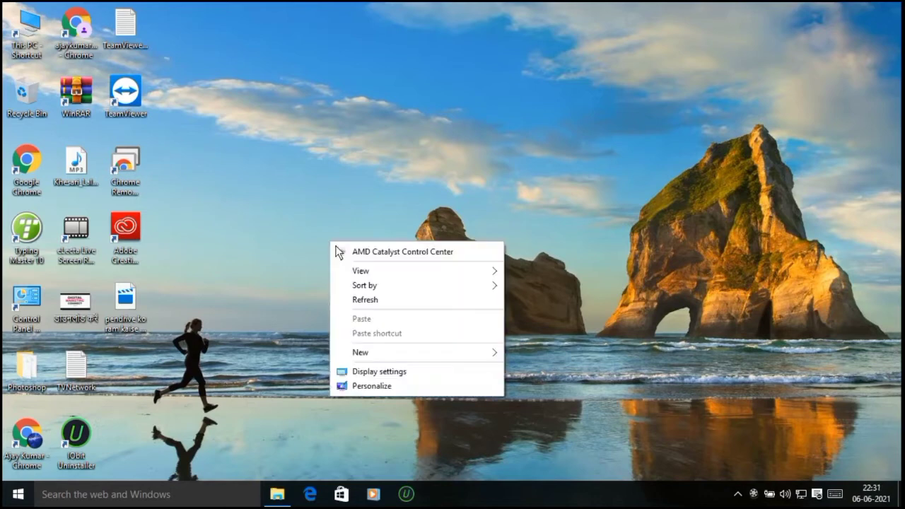
{"action": "left_click", "coordinate": [377, 299]}
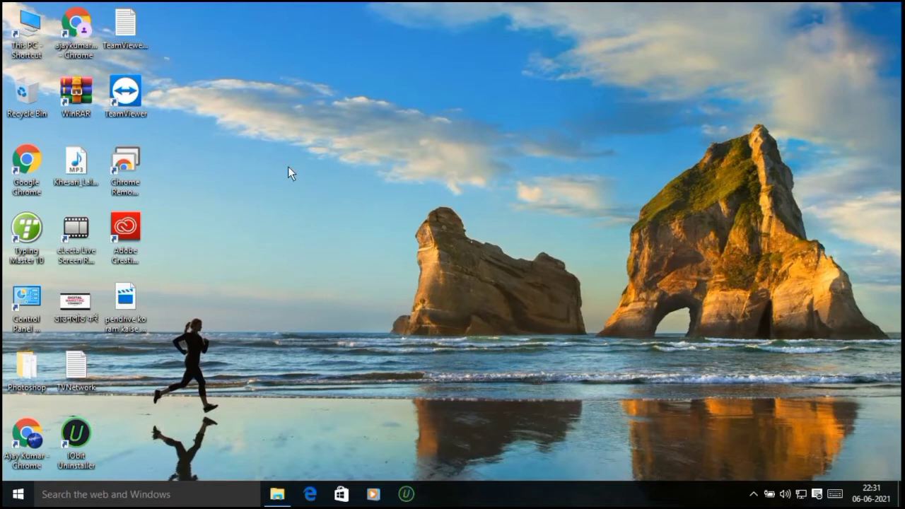
{"action": "right_click", "coordinate": [310, 131]}
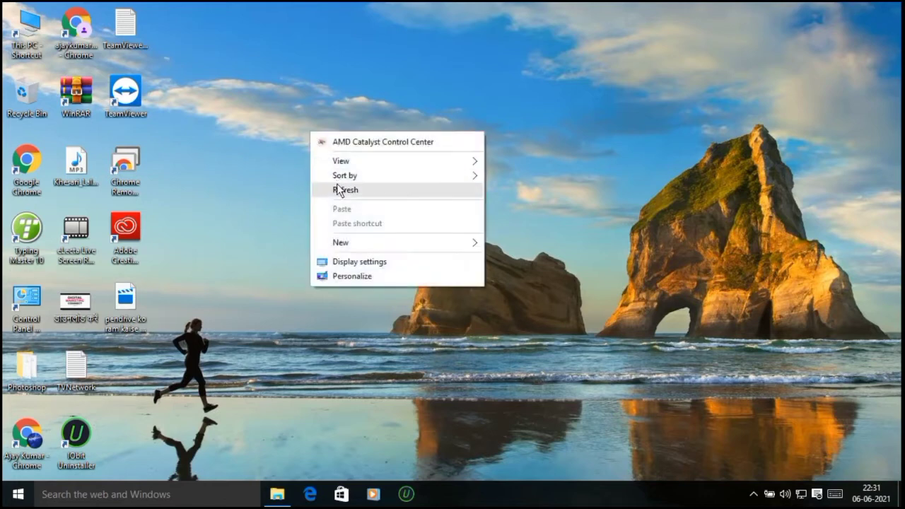
{"action": "left_click", "coordinate": [333, 188]}
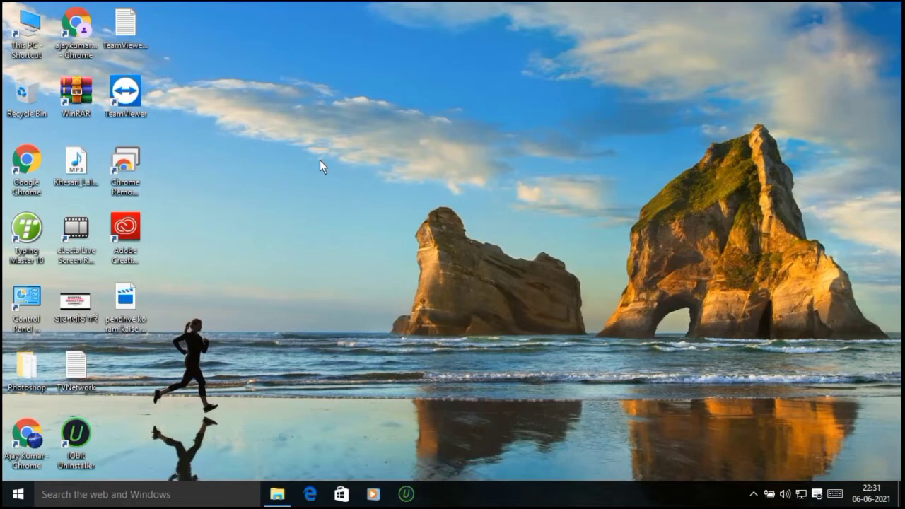
{"action": "right_click", "coordinate": [320, 165]}
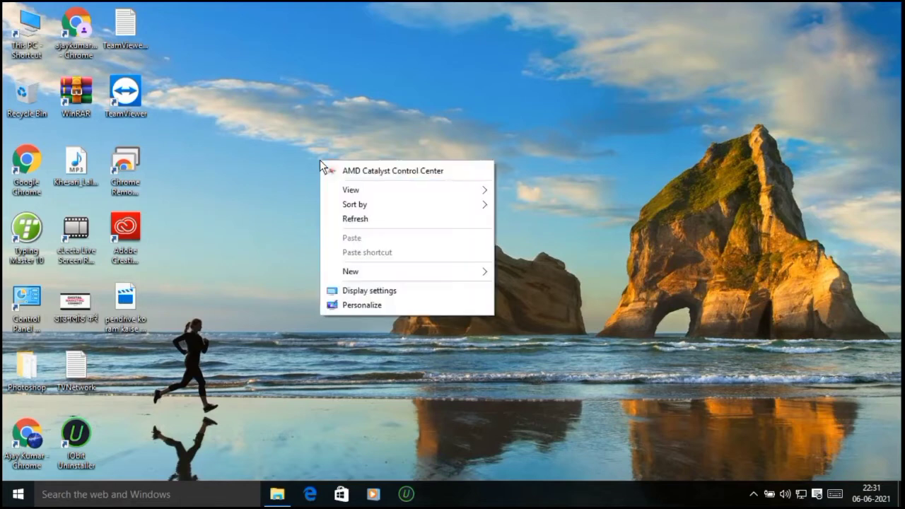
{"action": "left_click", "coordinate": [340, 220]}
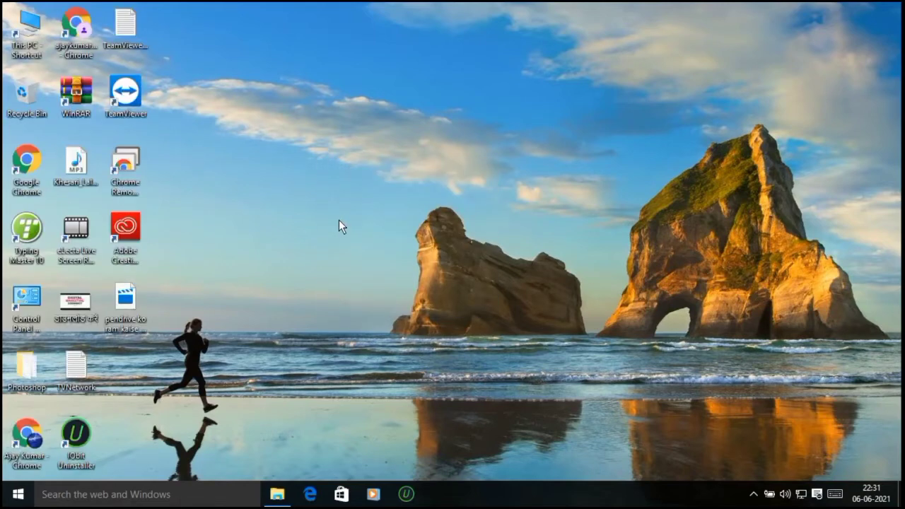
- Open This PC, look at the contents of Removable Disk (F:), and return to the drive overview
{"action": "double_click", "coordinate": [28, 27]}
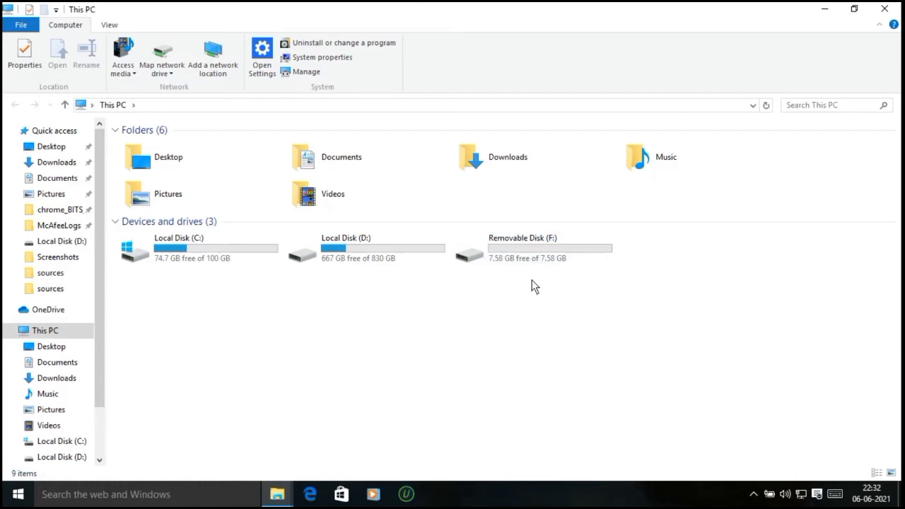
{"action": "double_click", "coordinate": [531, 256]}
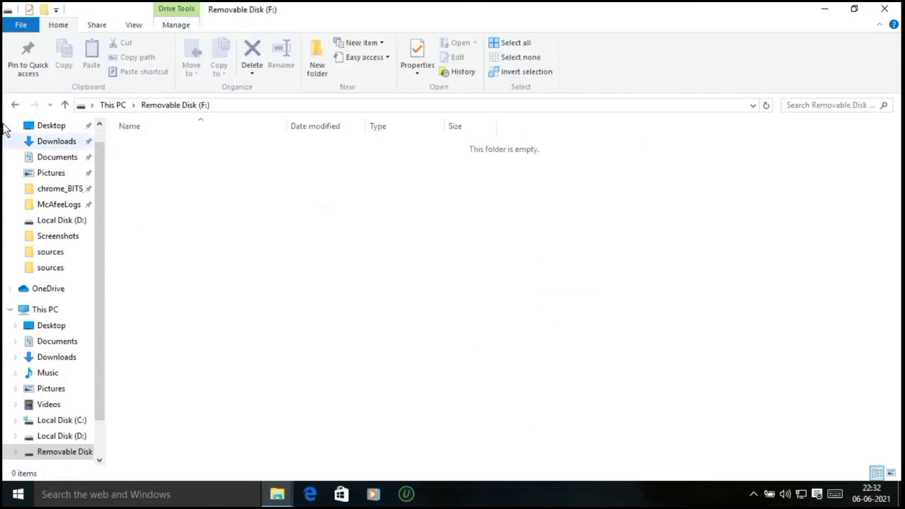
{"action": "left_click", "coordinate": [15, 106]}
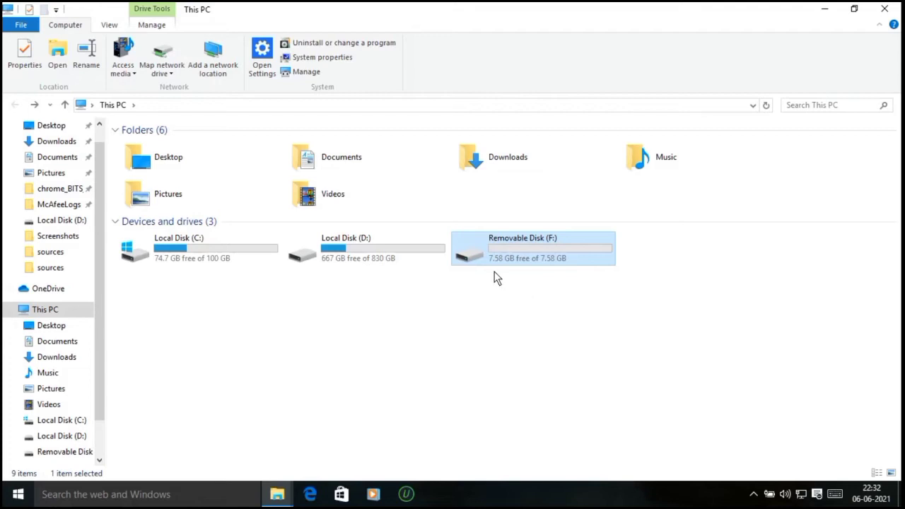
- Open the ReadyBoost properties of Removable Disk (F:) and select the "Use this device" option
{"action": "right_click", "coordinate": [527, 250]}
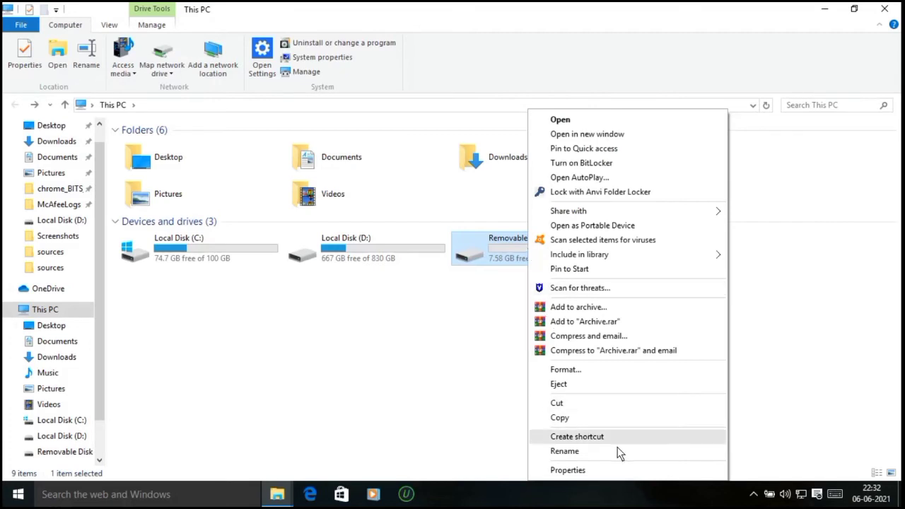
{"action": "left_click", "coordinate": [569, 470]}
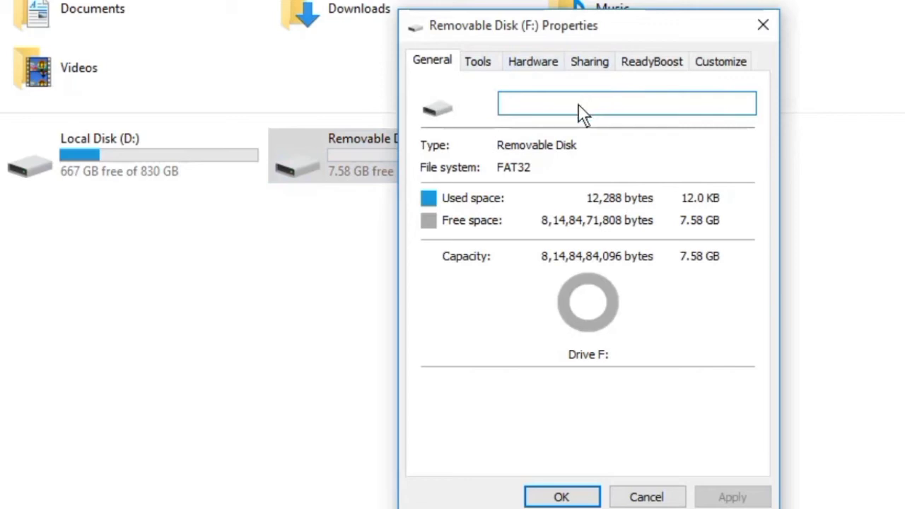
{"action": "left_click", "coordinate": [645, 62]}
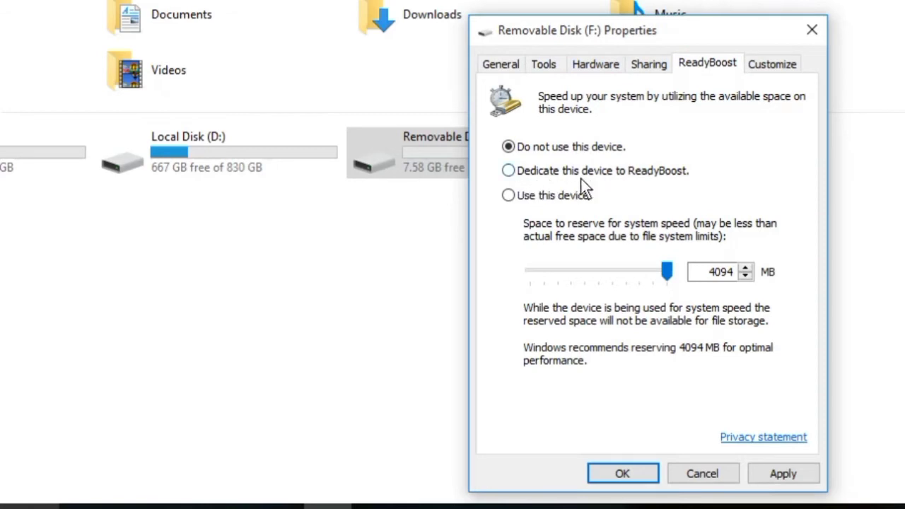
{"action": "left_click", "coordinate": [509, 171]}
{"action": "left_click", "coordinate": [508, 196]}
- Set the space to reserve for system speed to 4094 MB and apply the ReadyBoost settings
{"action": "left_click_drag", "start_coordinate": [637, 279], "coordinate": [686, 275]}
{"action": "left_click", "coordinate": [745, 267]}
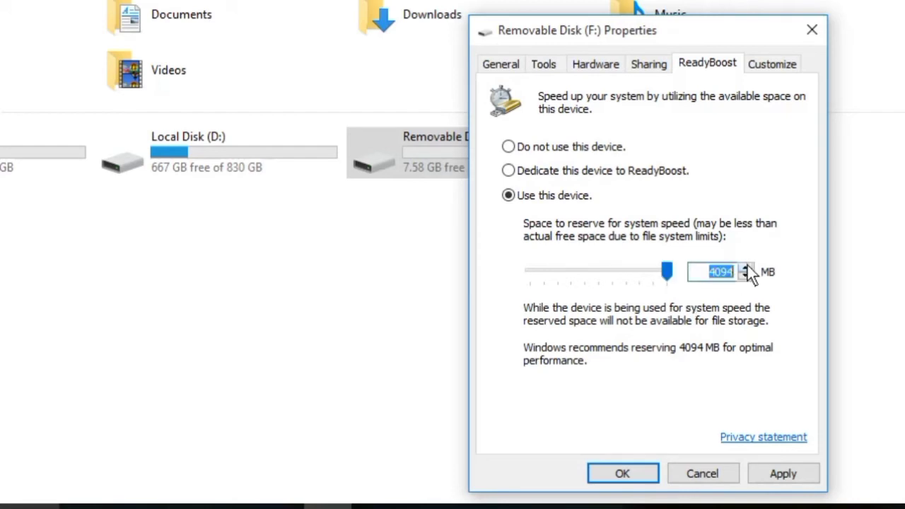
{"action": "left_click", "coordinate": [635, 303]}
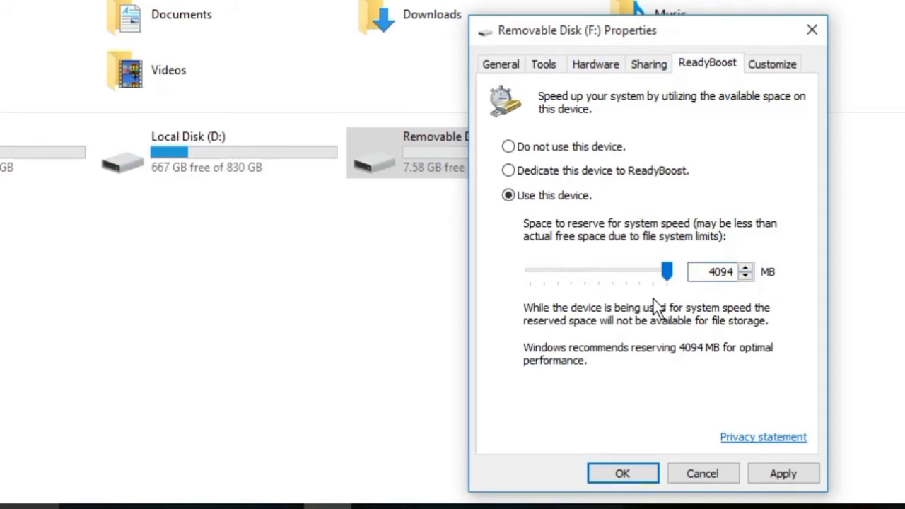
{"action": "left_click", "coordinate": [648, 268]}
{"action": "left_click", "coordinate": [602, 270]}
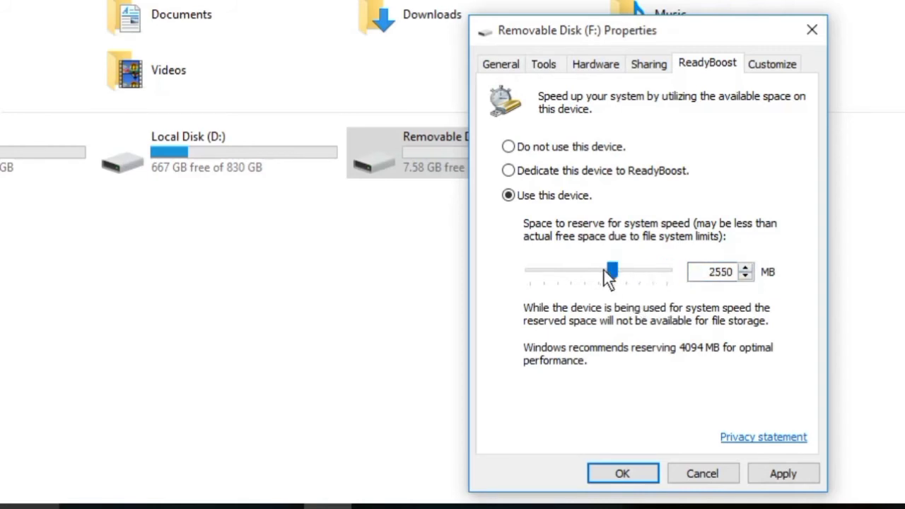
{"action": "left_click", "coordinate": [642, 271]}
{"action": "left_click", "coordinate": [667, 270]}
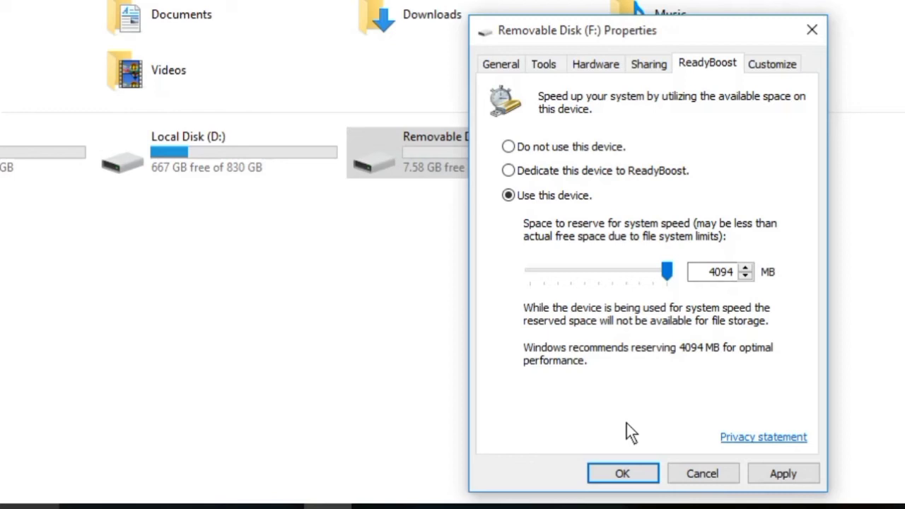
{"action": "left_click", "coordinate": [784, 473]}
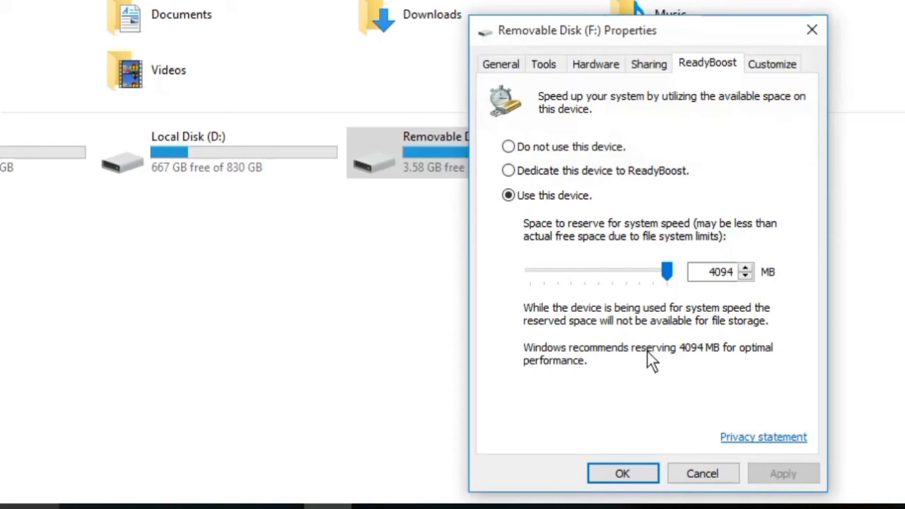
{"action": "left_click", "coordinate": [618, 470]}
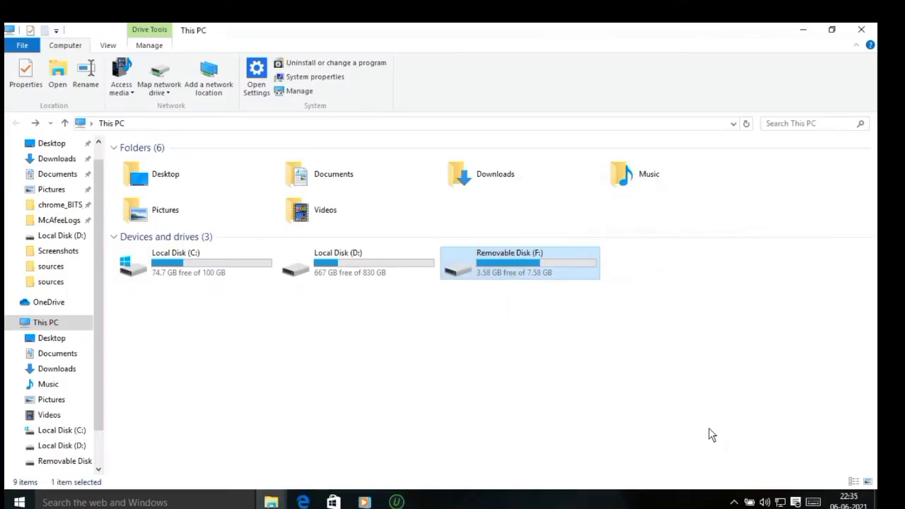
- Inspect the contents of Removable Disk (F:) for the ReadyBoost cache file and return to This PC
{"action": "double_click", "coordinate": [537, 266]}
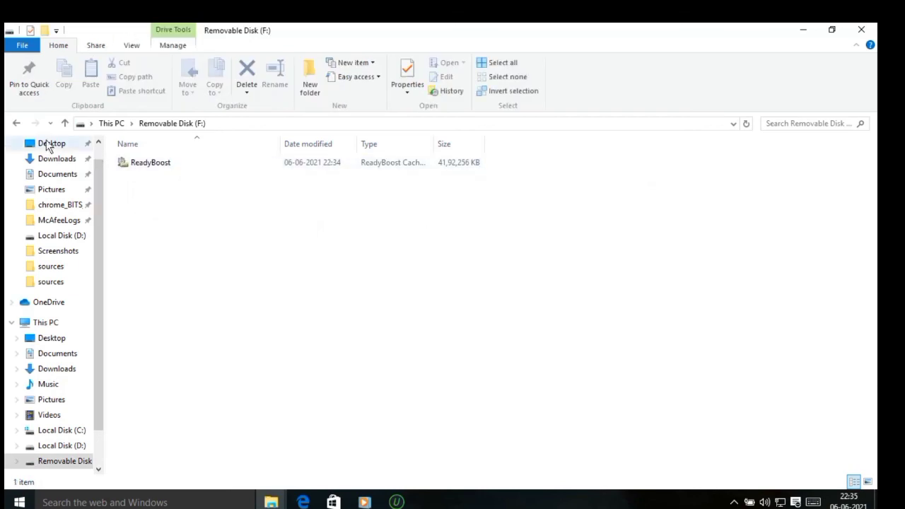
{"action": "left_click", "coordinate": [16, 122]}
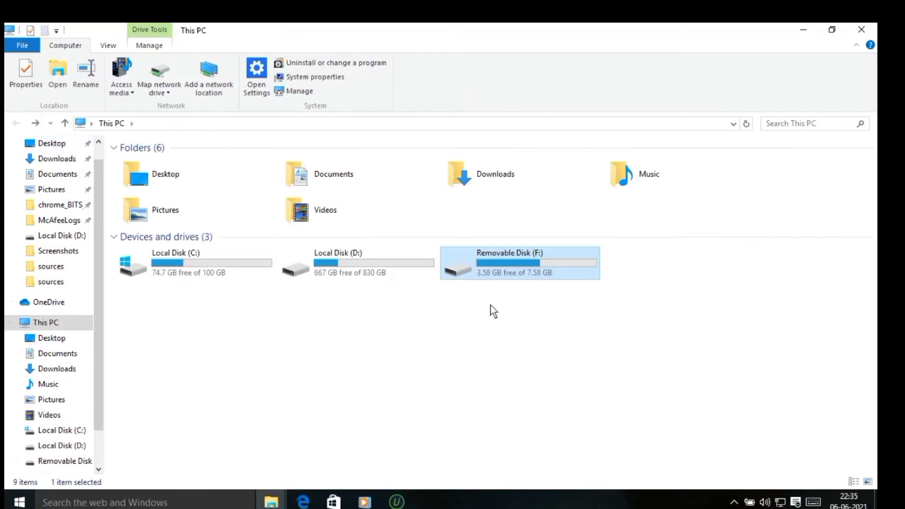
- Refresh the This PC view and close its window
{"action": "left_click", "coordinate": [491, 313]}
{"action": "right_click", "coordinate": [490, 309]}
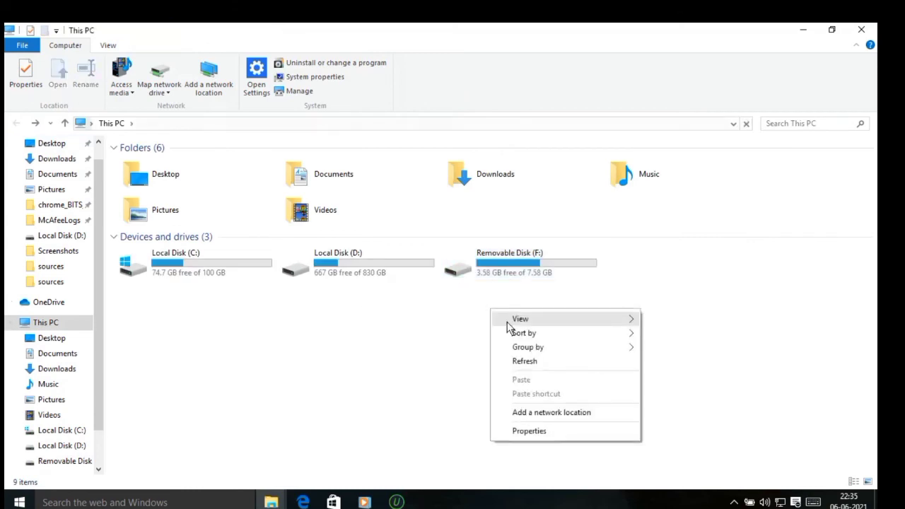
{"action": "left_click", "coordinate": [524, 362]}
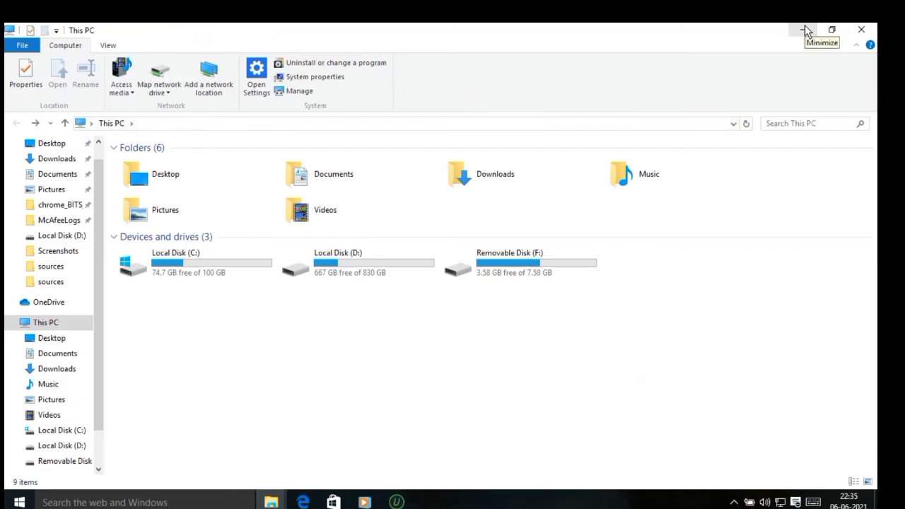
{"action": "left_click", "coordinate": [860, 31]}
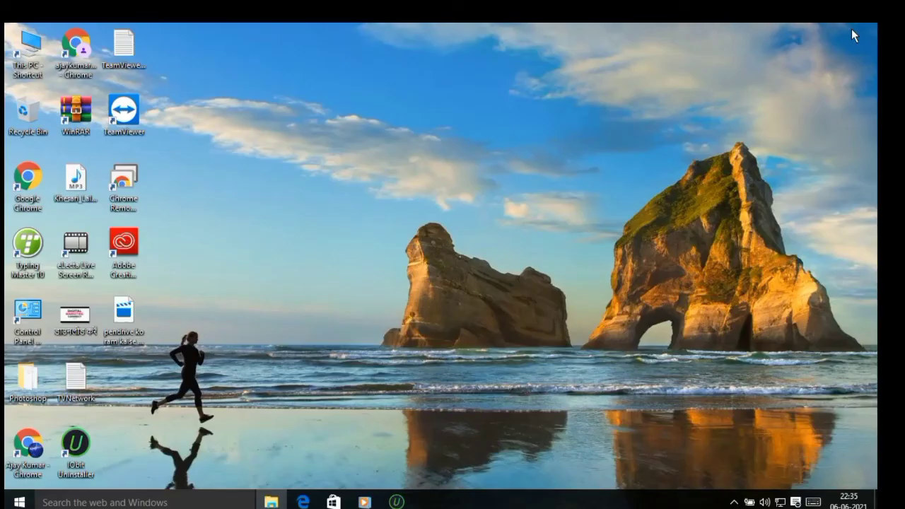
- Refresh the Windows desktop three times
{"action": "right_click", "coordinate": [668, 86]}
{"action": "left_click", "coordinate": [705, 143]}
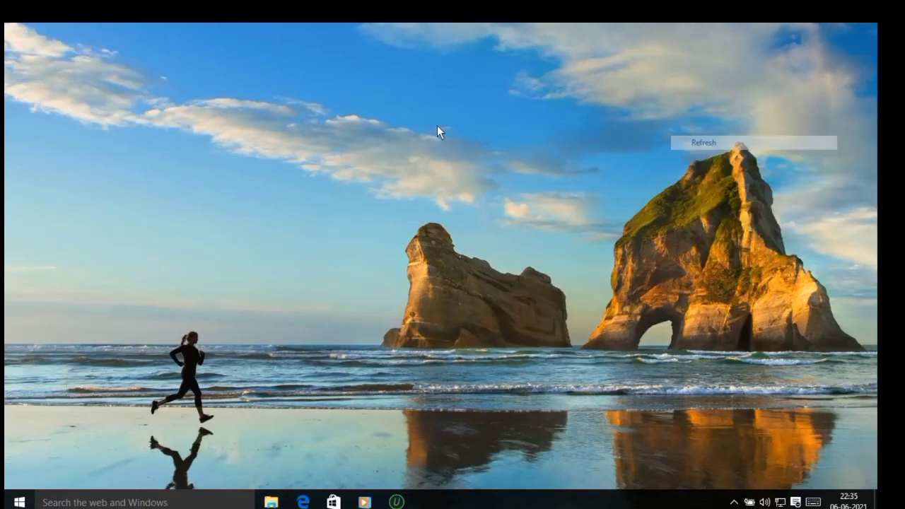
{"action": "right_click", "coordinate": [438, 126]}
{"action": "left_click", "coordinate": [493, 181]}
{"action": "right_click", "coordinate": [485, 132]}
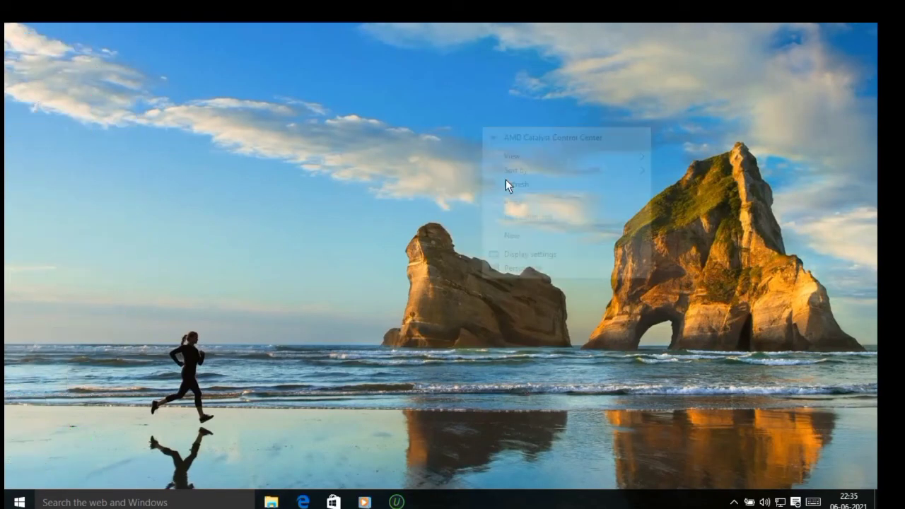
{"action": "left_click", "coordinate": [509, 188]}
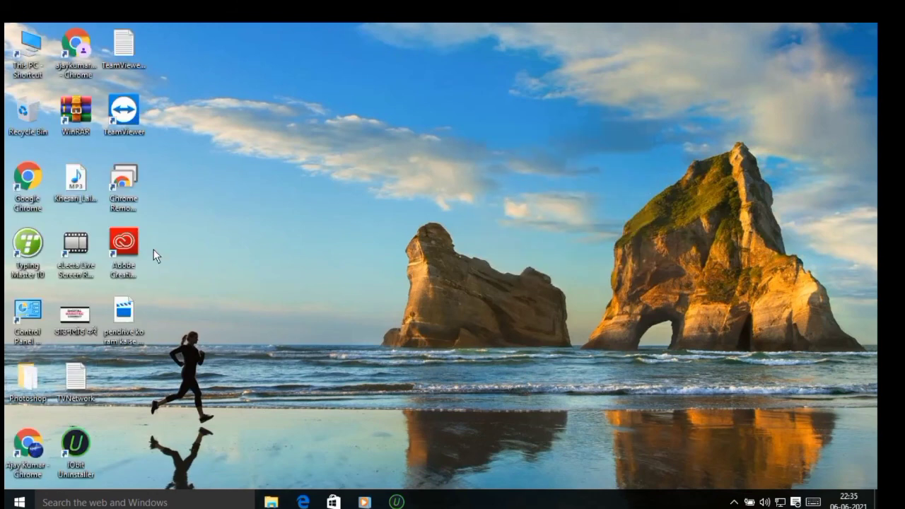